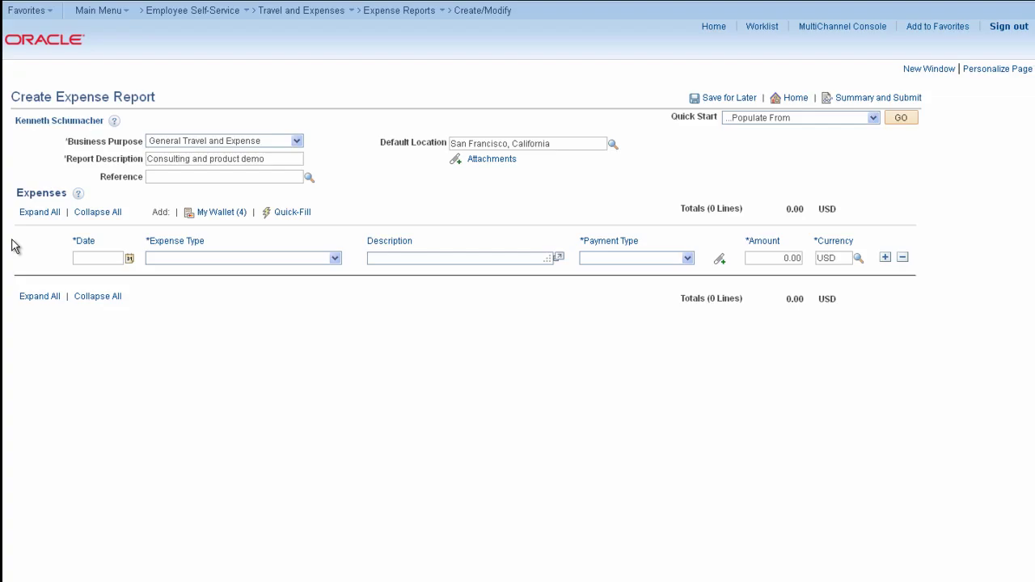
- Examine the Expenses section help, the report-level attachments and the Quick-Fill options without changing anything
{"action": "left_click", "coordinate": [78, 196]}
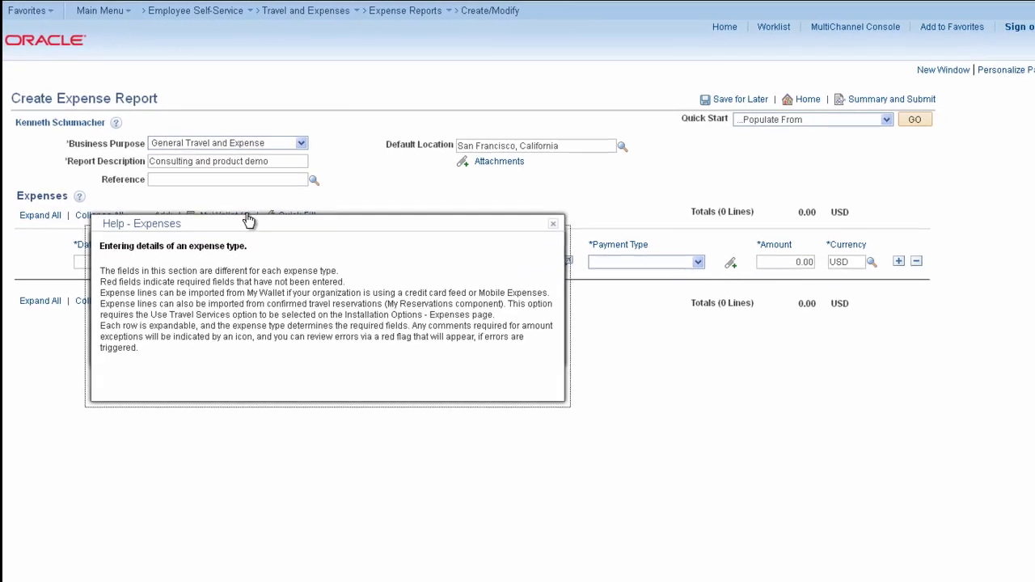
{"action": "left_click", "coordinate": [553, 223]}
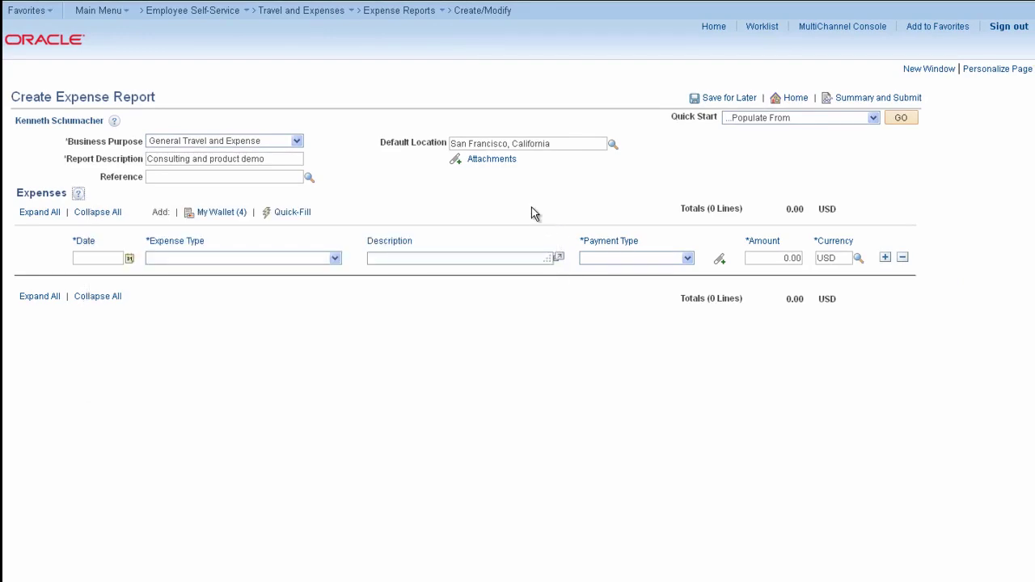
{"action": "left_click", "coordinate": [497, 161]}
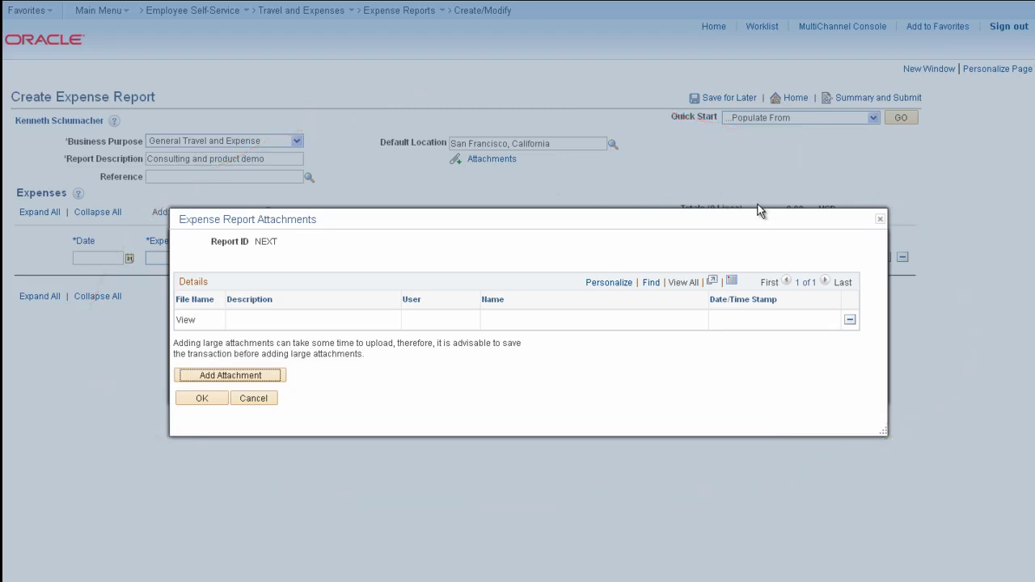
{"action": "left_click", "coordinate": [880, 219]}
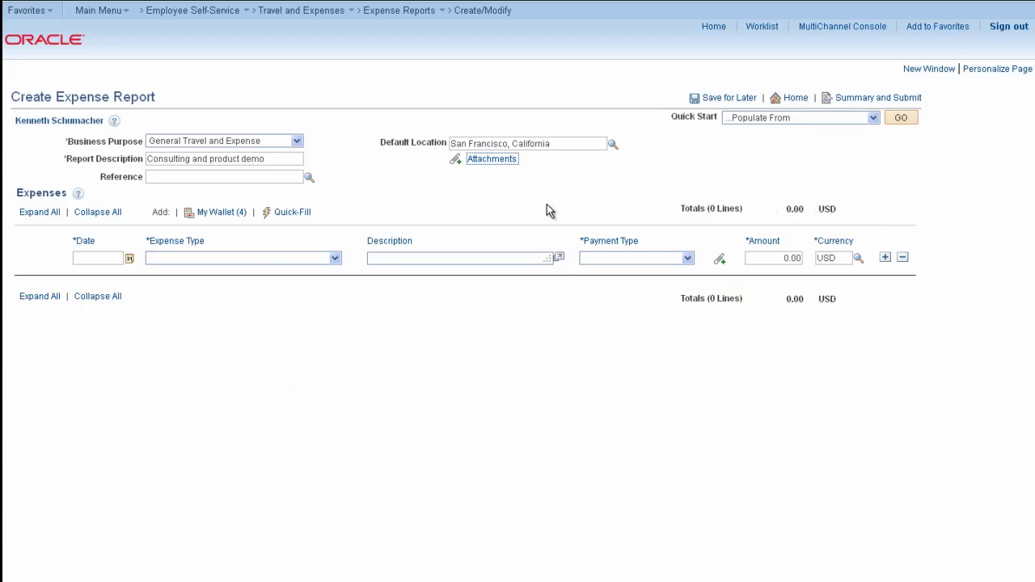
{"action": "left_click", "coordinate": [306, 214]}
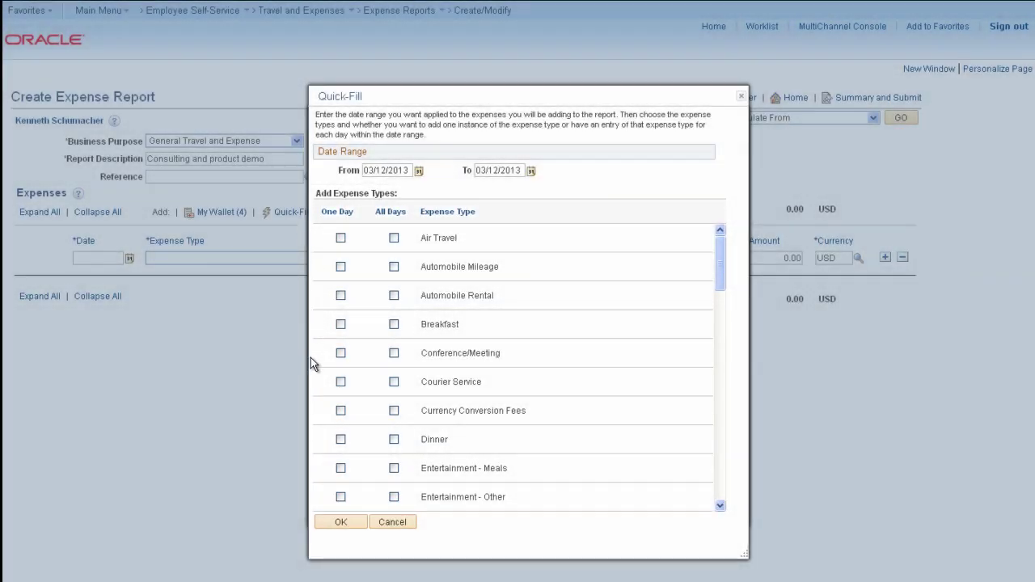
{"action": "left_click", "coordinate": [385, 522]}
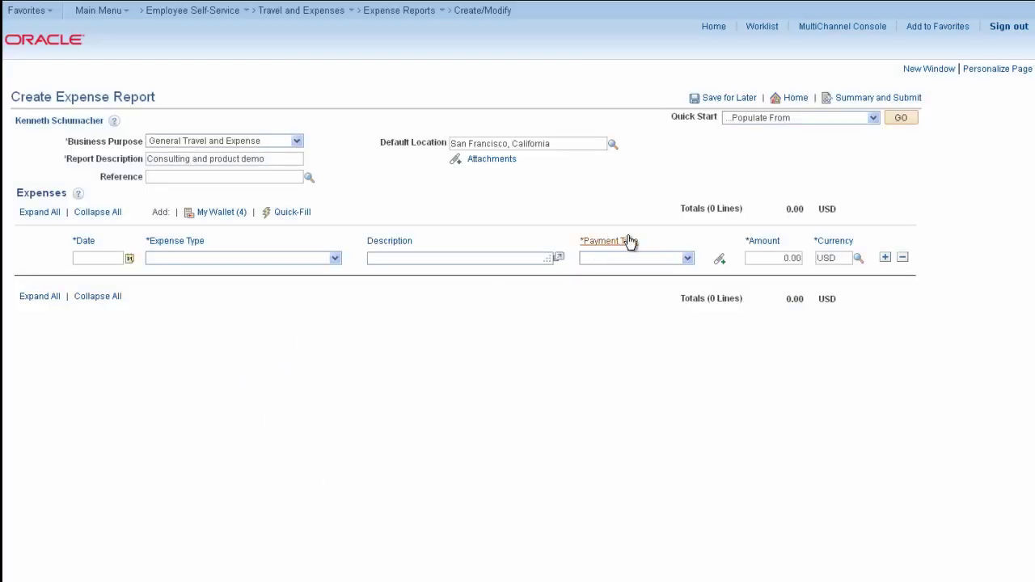
{"action": "left_click", "coordinate": [873, 119]}
{"action": "left_click", "coordinate": [865, 174]}
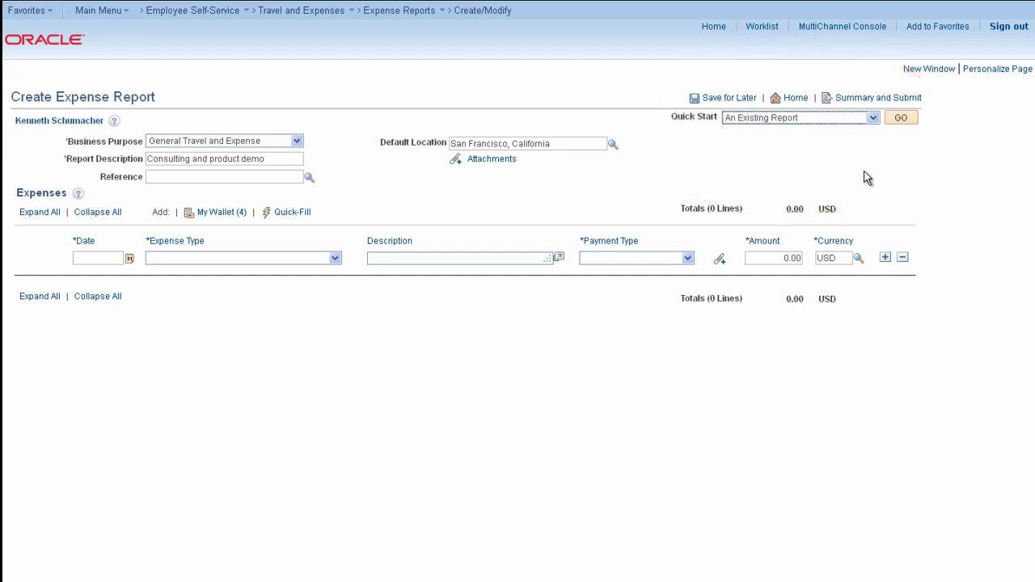
{"action": "left_click", "coordinate": [899, 120]}
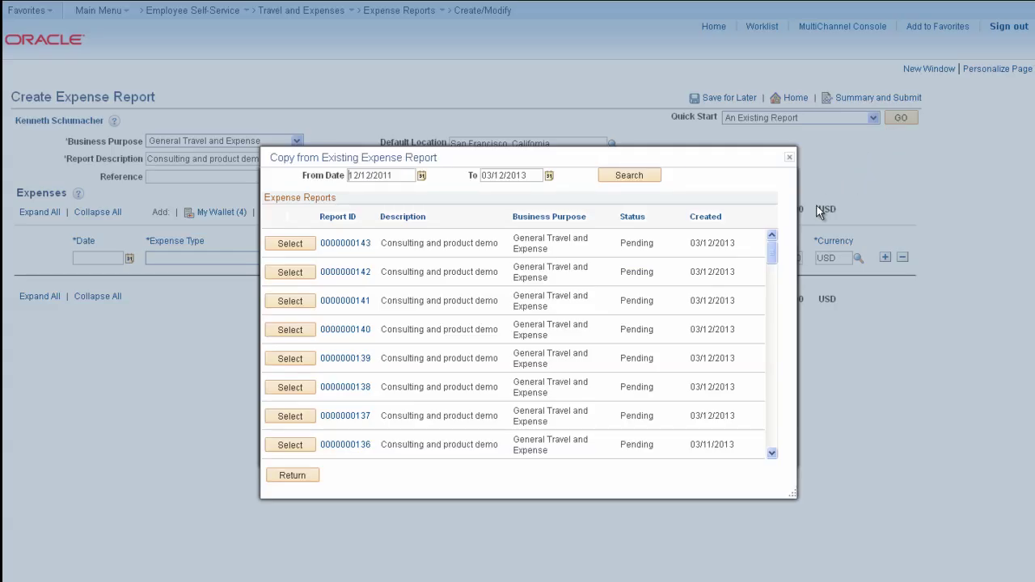
{"action": "left_click_drag", "start_coordinate": [775, 245], "coordinate": [774, 418]}
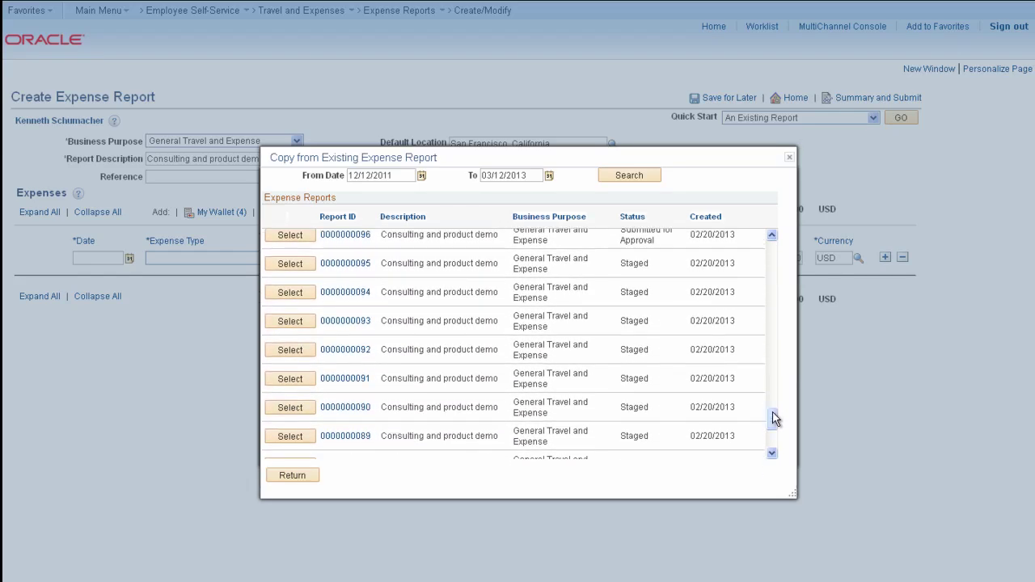
{"action": "left_click", "coordinate": [271, 411]}
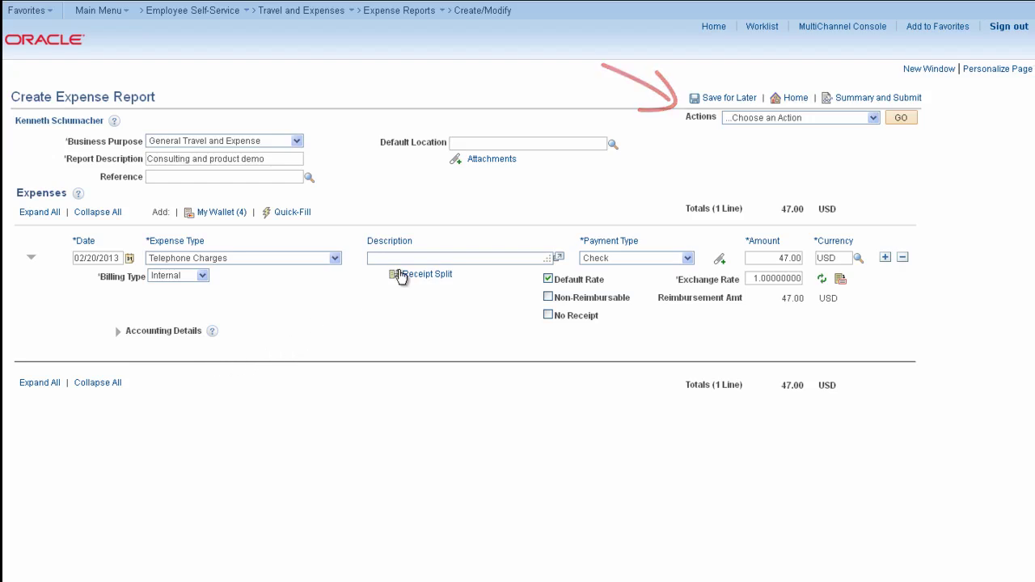
- Review the actions available for the expense report without choosing one
{"action": "left_click", "coordinate": [874, 121]}
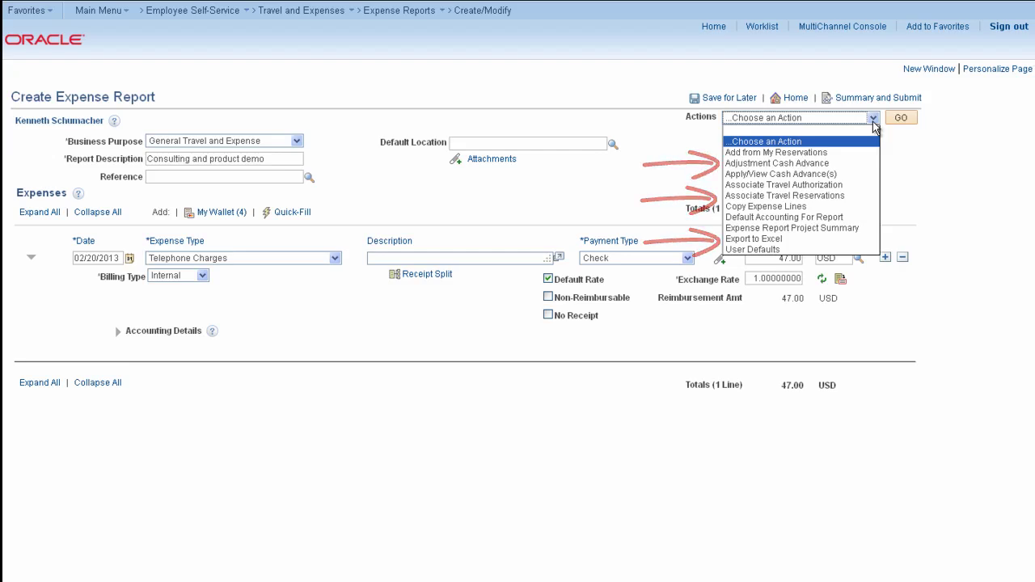
{"action": "left_click", "coordinate": [896, 139]}
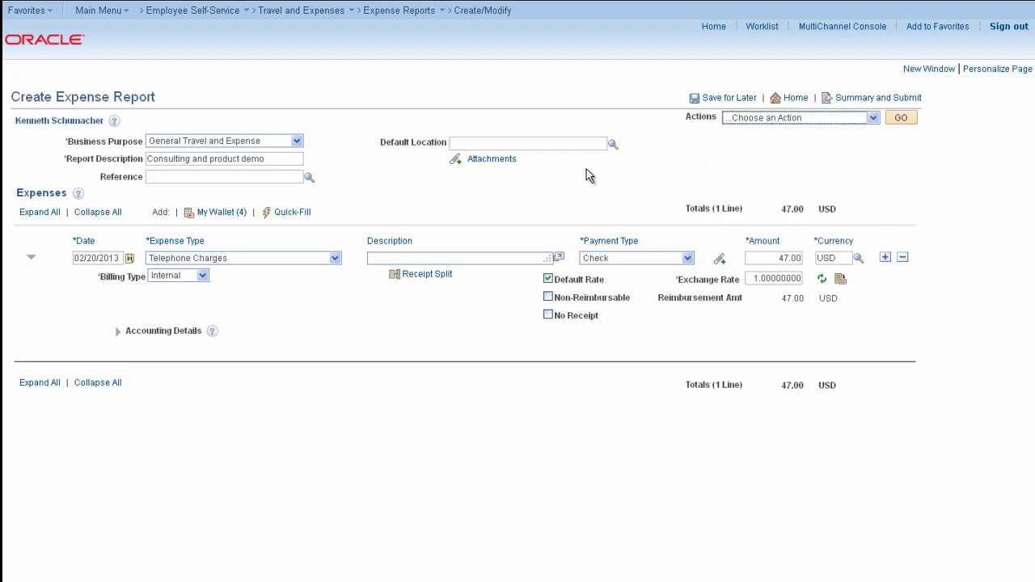
- Add the 06/15/2005 Conference/Meeting entry of 11.00 USD from My Wallet to the report
{"action": "left_click", "coordinate": [212, 214]}
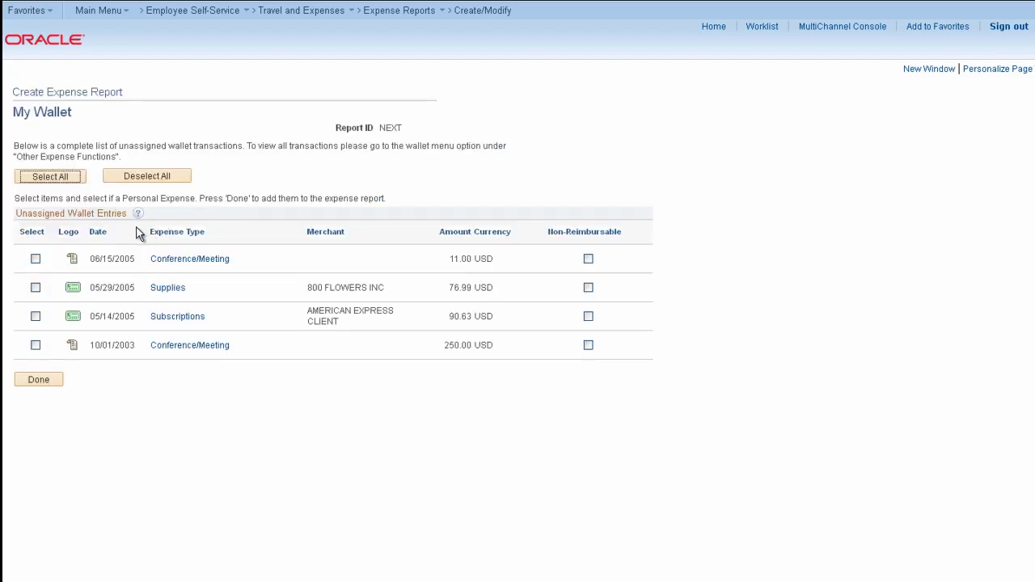
{"action": "left_click", "coordinate": [34, 259]}
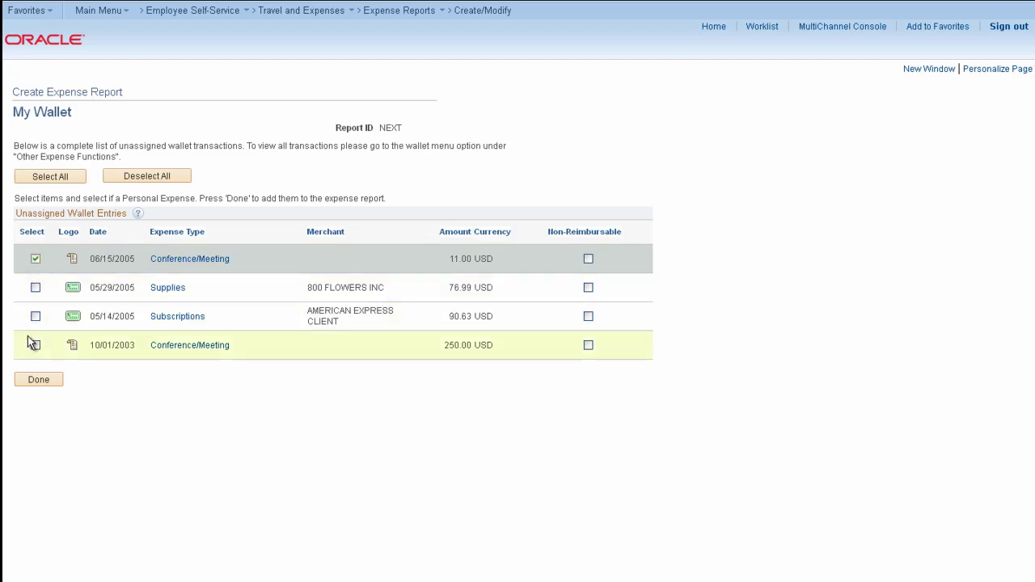
{"action": "left_click", "coordinate": [37, 380]}
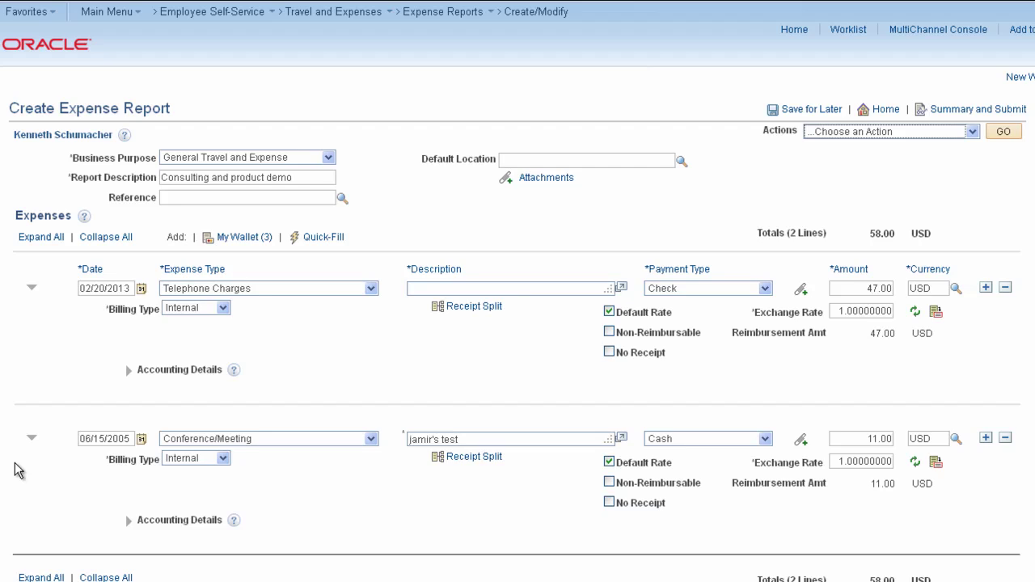
- Collapse all expense lines, then expand the Telephone Charges line and set its first accounting amount to 25.00
{"action": "left_click", "coordinate": [85, 243]}
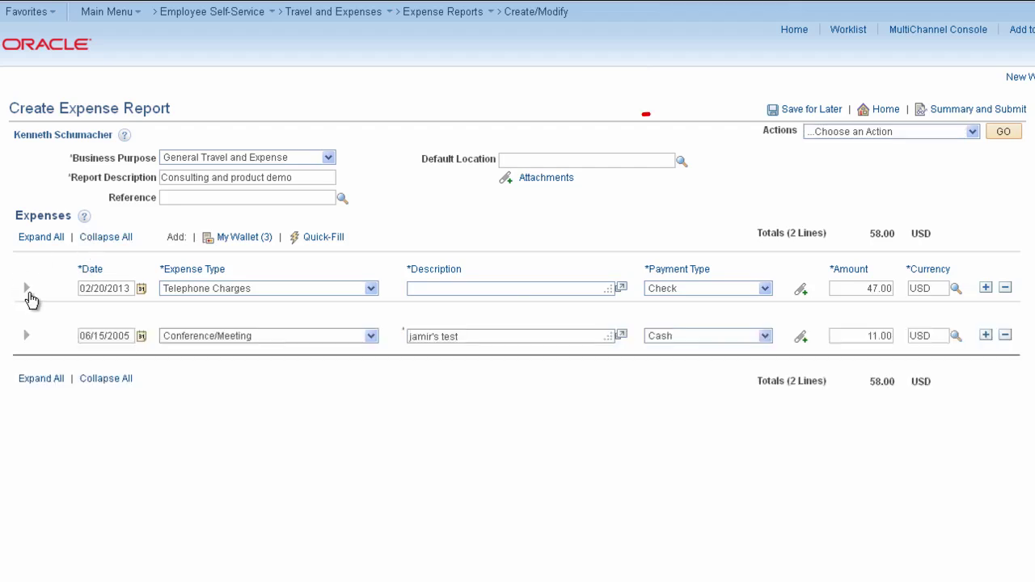
{"action": "left_click", "coordinate": [27, 290]}
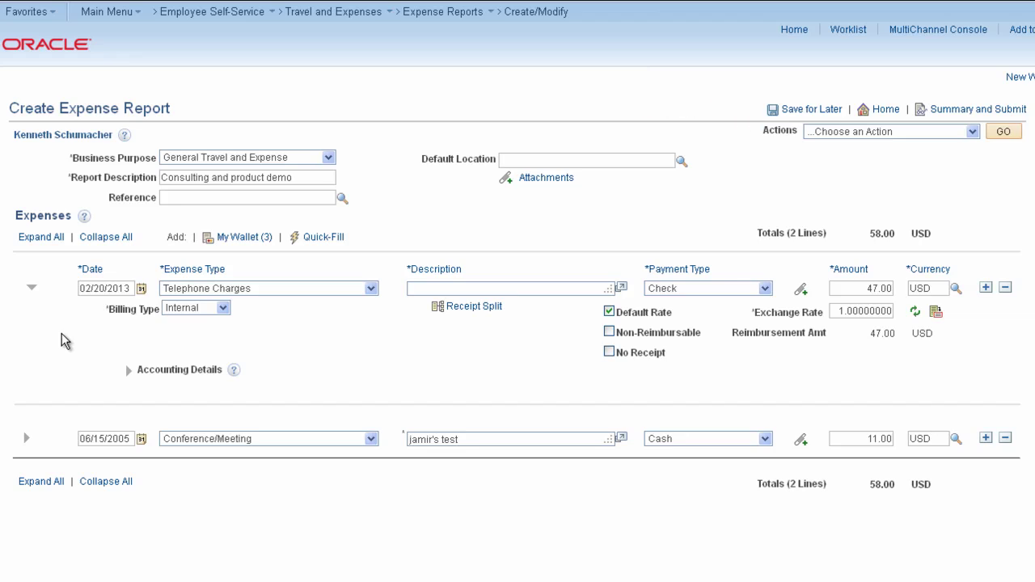
{"action": "left_click", "coordinate": [128, 374]}
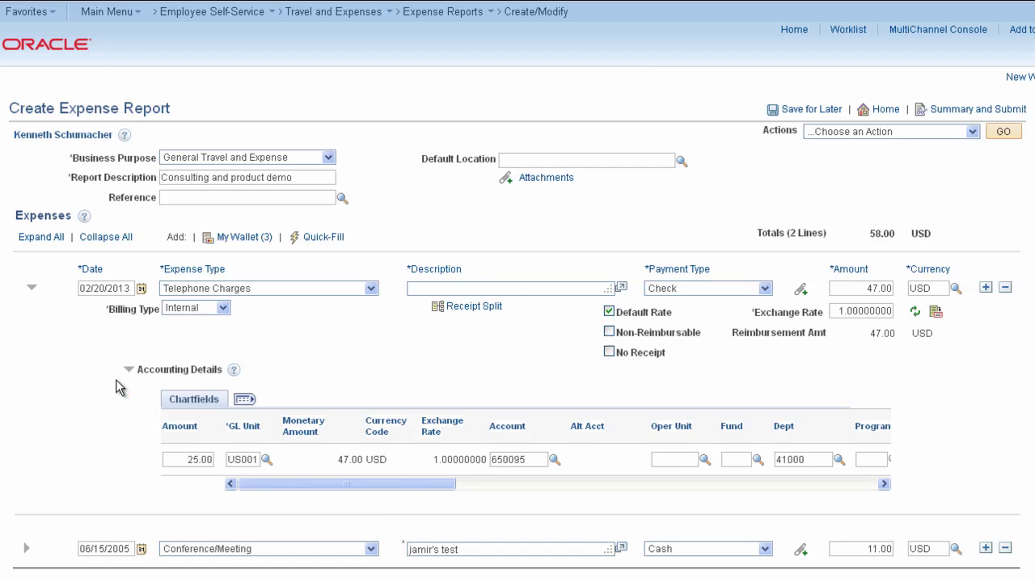
- Add a second accounting line of 22.00 to Telephone Charges with GL unit US004 and department 43000
{"action": "left_click_drag", "start_coordinate": [259, 484], "coordinate": [698, 494]}
{"action": "left_click", "coordinate": [853, 459]}
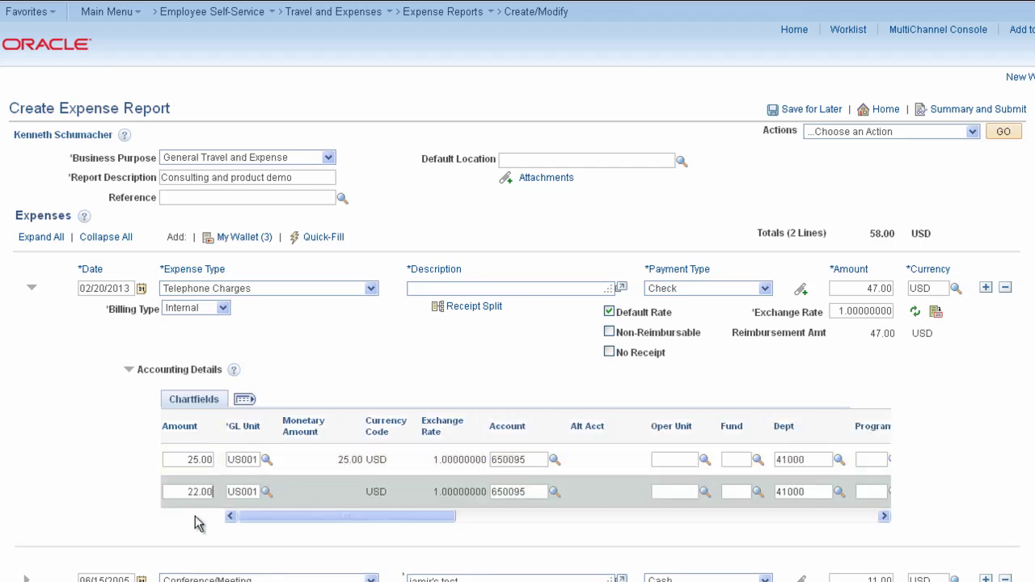
{"action": "key", "text": "Tab"}
{"action": "type", "text": "US004"}
{"action": "left_click", "coordinate": [354, 514]}
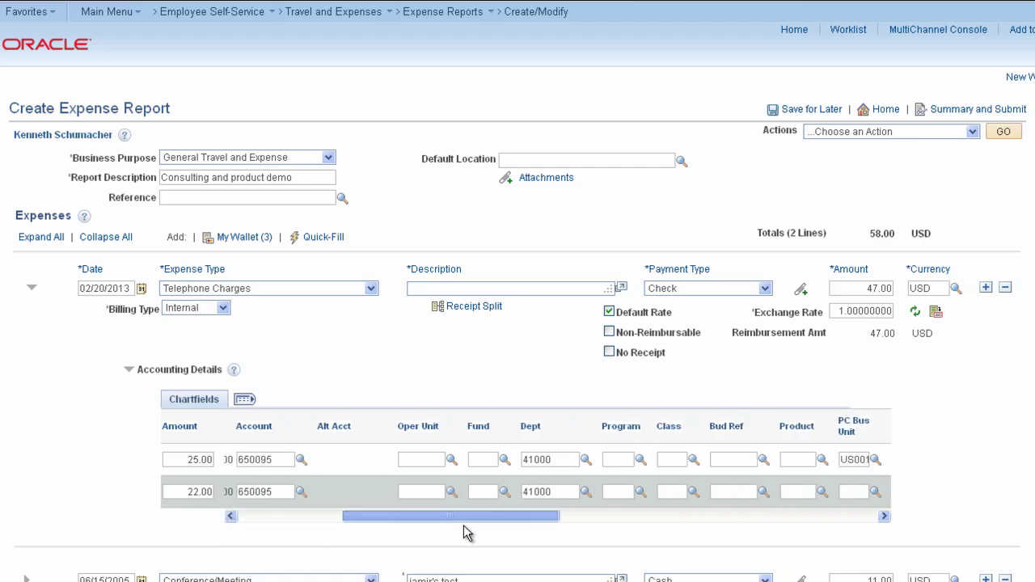
{"action": "scroll", "coordinate": [466, 521], "scroll_direction": "right", "scroll_amount": 1}
{"action": "left_click_drag", "start_coordinate": [463, 491], "coordinate": [625, 523]}
{"action": "type", "text": "43000"}
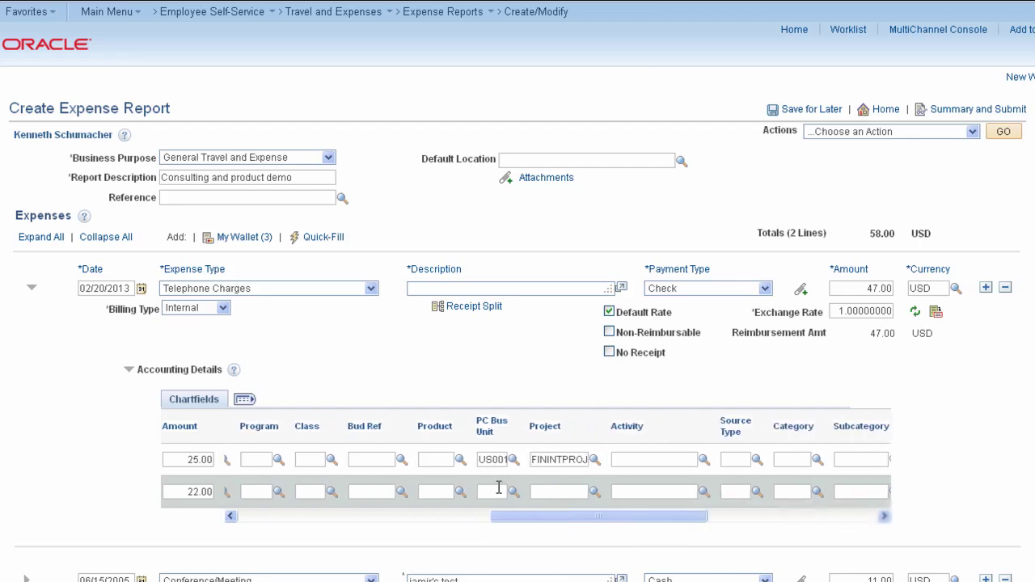
{"action": "type", "text": "US004"}
{"action": "left_click", "coordinate": [594, 491]}
{"action": "left_click", "coordinate": [535, 234]}
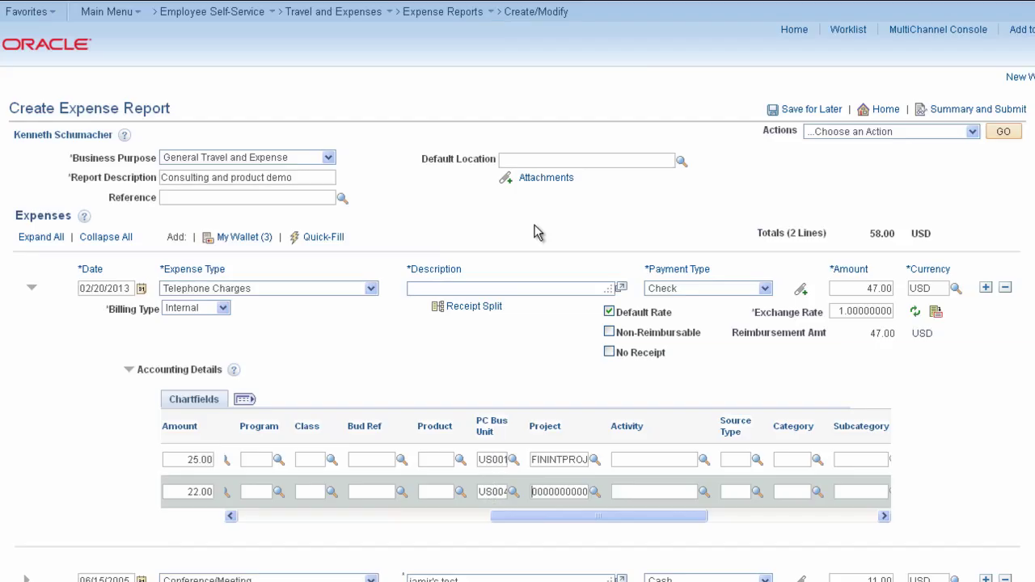
{"action": "left_click", "coordinate": [703, 492]}
{"action": "left_click", "coordinate": [472, 395]}
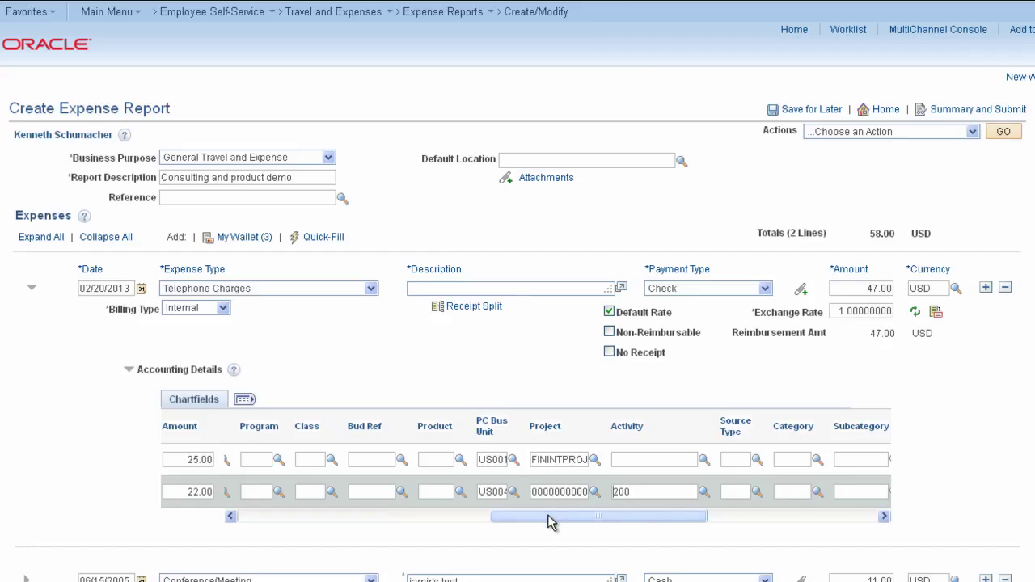
{"action": "left_click", "coordinate": [811, 109]}
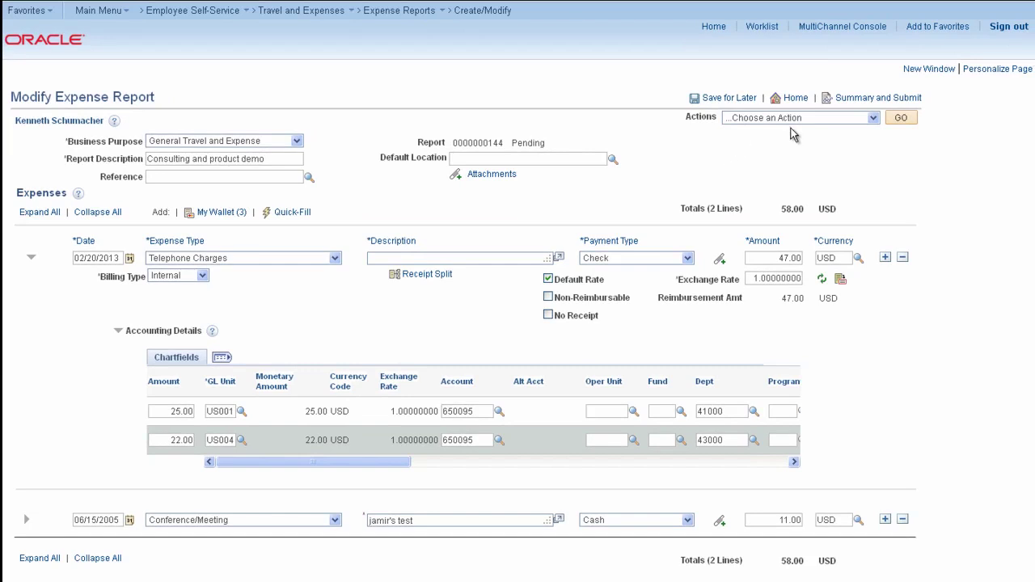
- Open the report's summary and submission page and read the definitions of its totals
{"action": "left_click", "coordinate": [834, 103]}
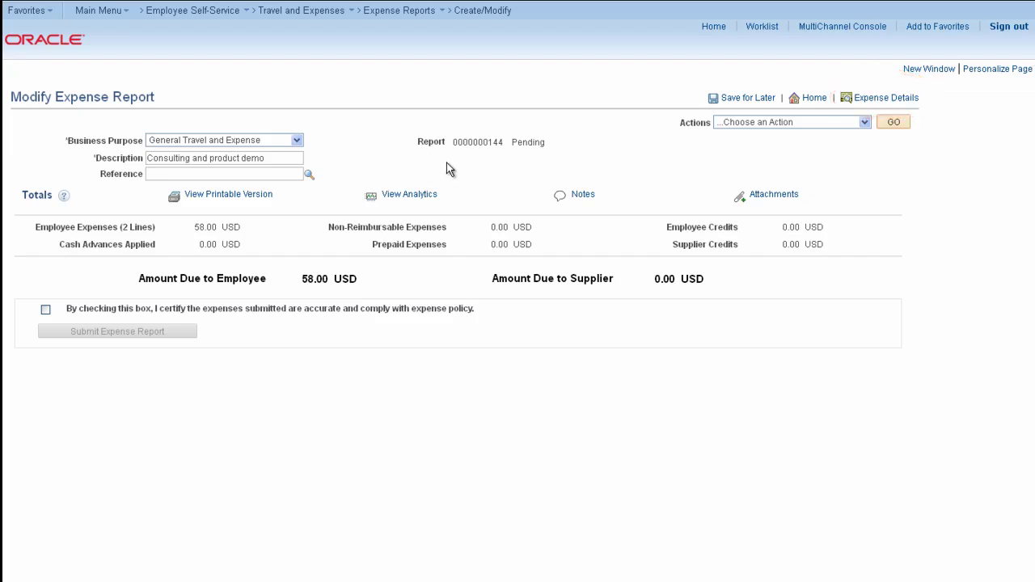
{"action": "left_click", "coordinate": [62, 196]}
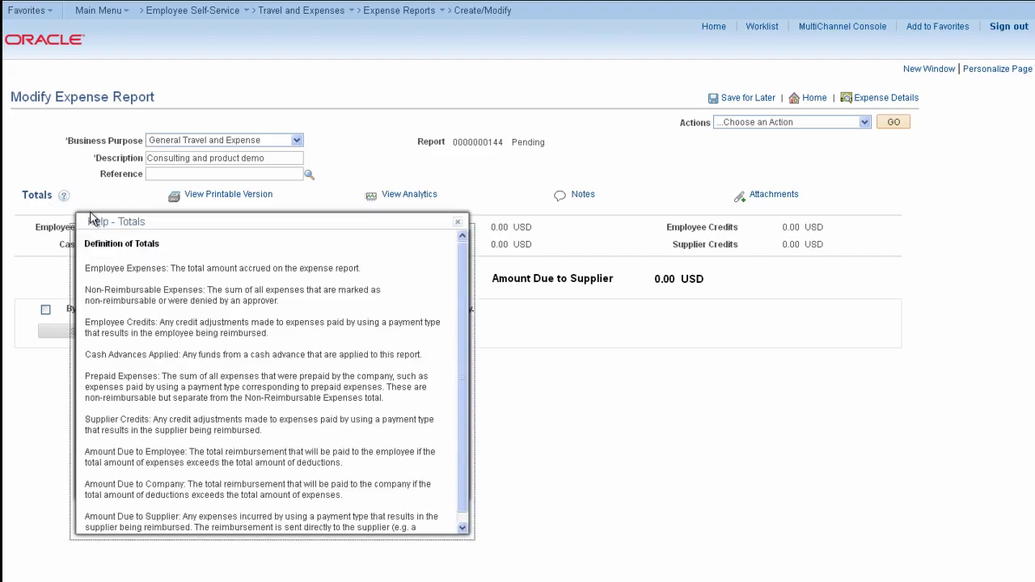
{"action": "left_click", "coordinate": [457, 223]}
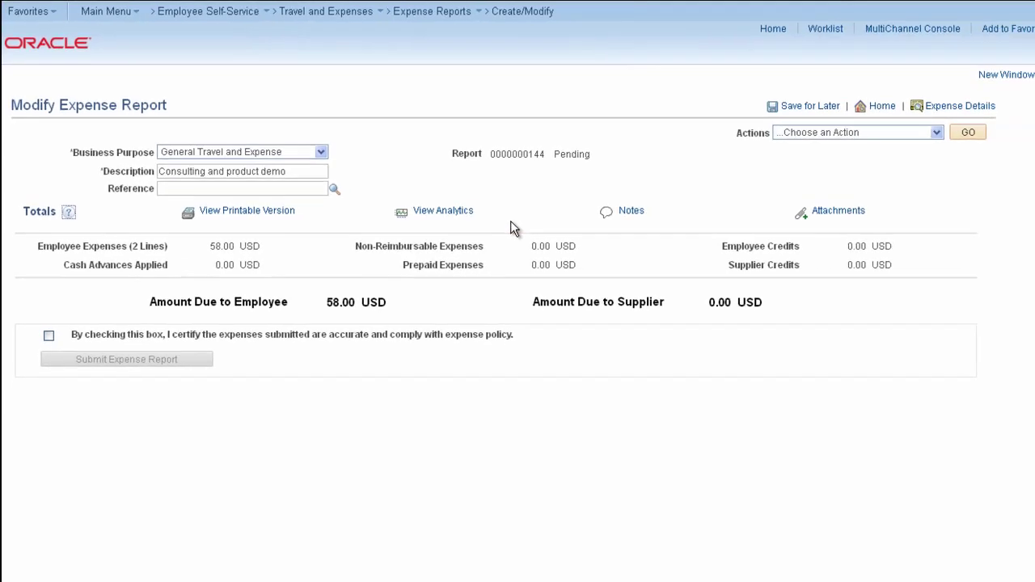
- View the printable version of the expense report and return to its summary page
{"action": "left_click", "coordinate": [287, 212]}
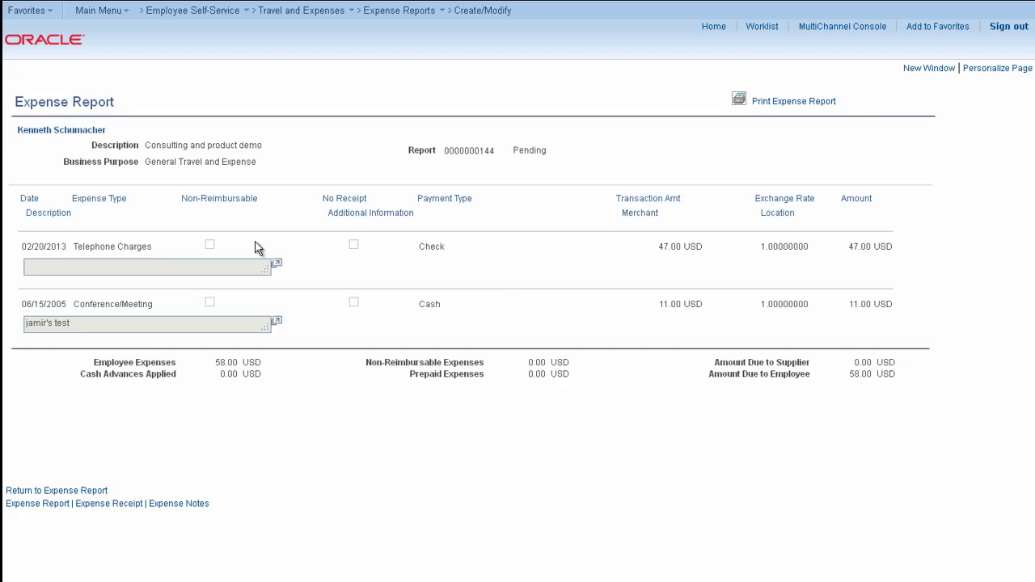
{"action": "left_click", "coordinate": [86, 488]}
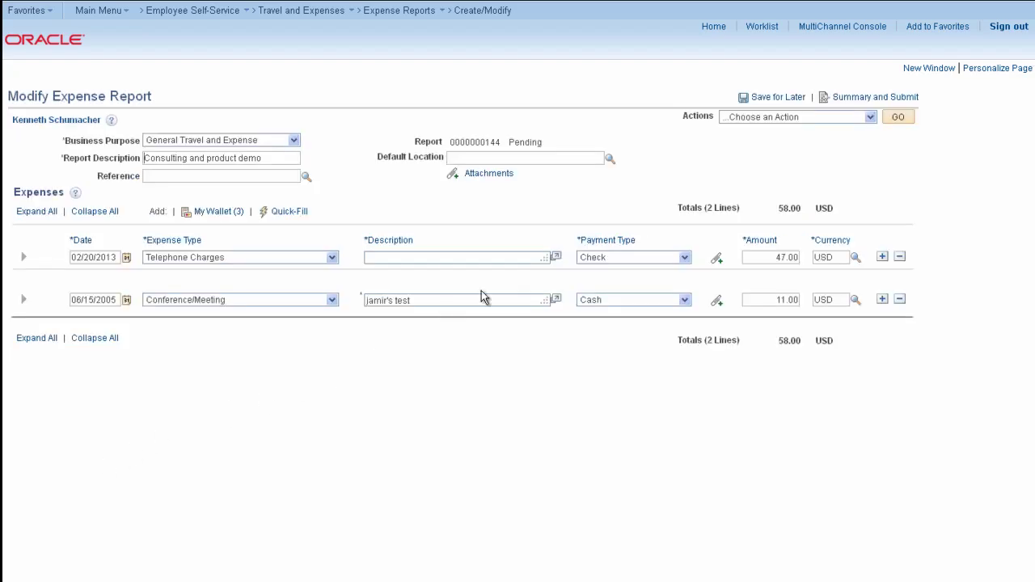
{"action": "left_click", "coordinate": [844, 98]}
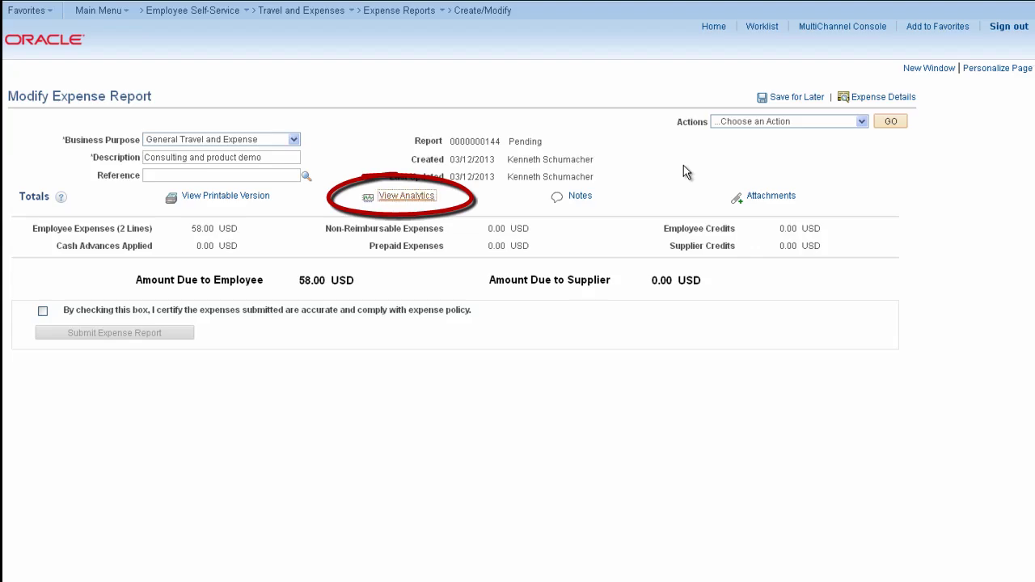
- Examine the report's analytics by day, by department and by project/activity, and close them
{"action": "key", "text": "Return"}
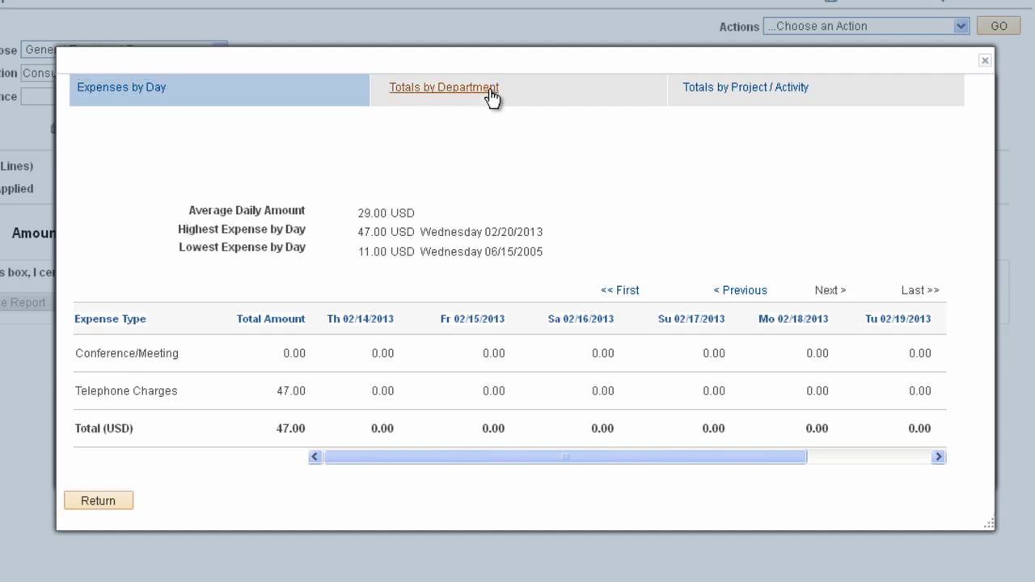
{"action": "left_click", "coordinate": [489, 96]}
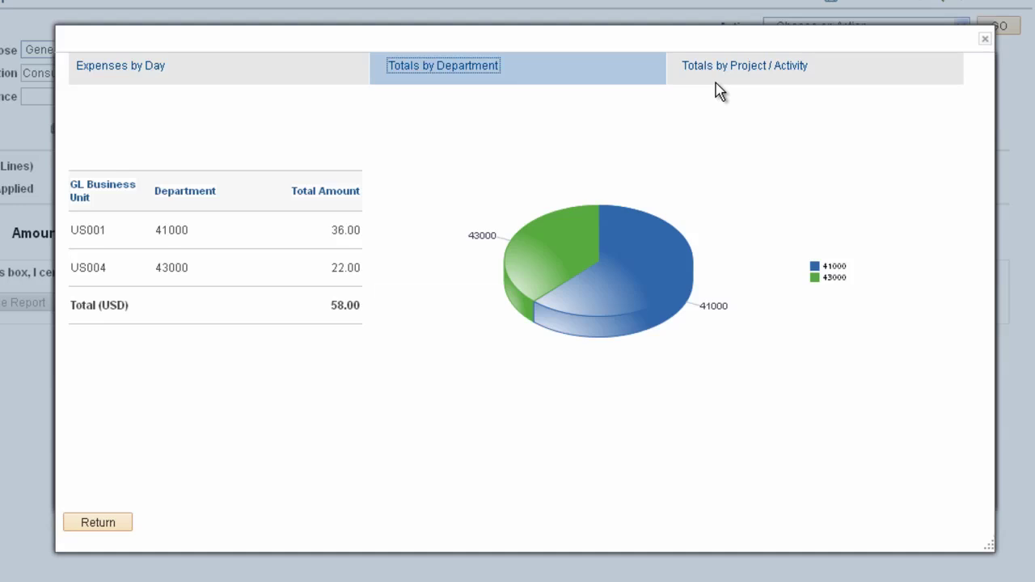
{"action": "left_click", "coordinate": [741, 72]}
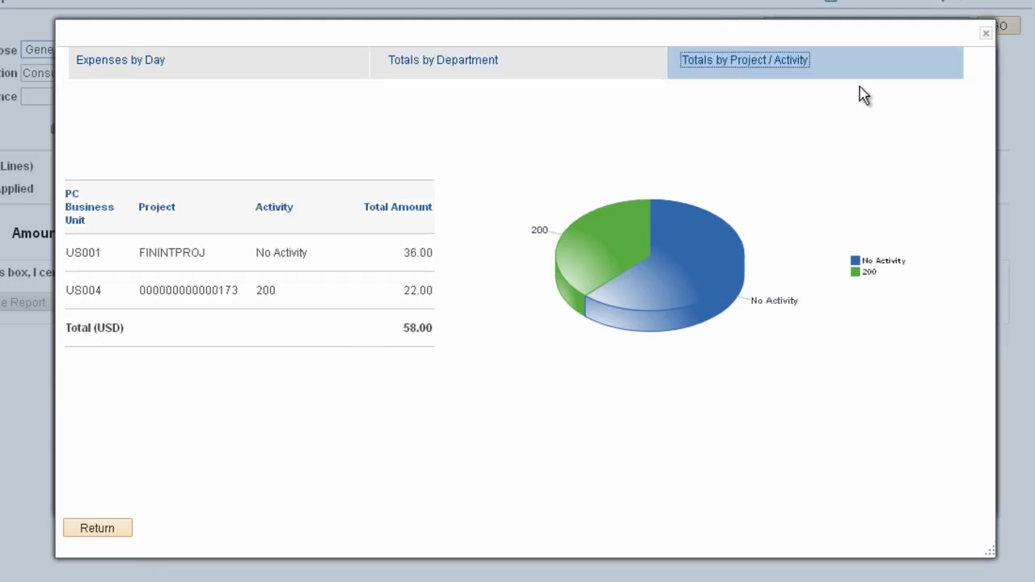
{"action": "left_click", "coordinate": [986, 37]}
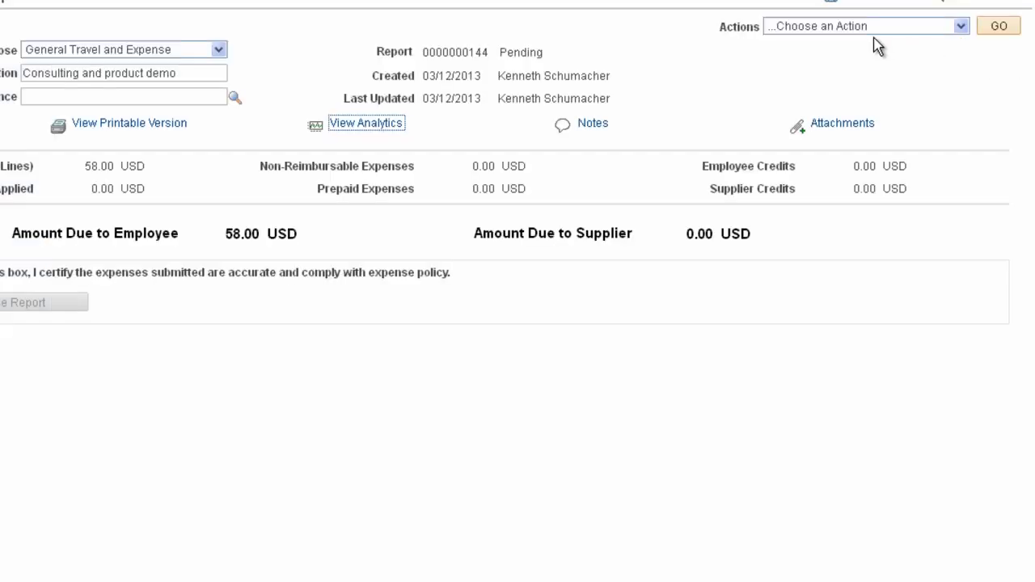
- Look at the report's notes without adding any, and certify that the expenses are accurate and comply with policy
{"action": "left_click", "coordinate": [595, 124]}
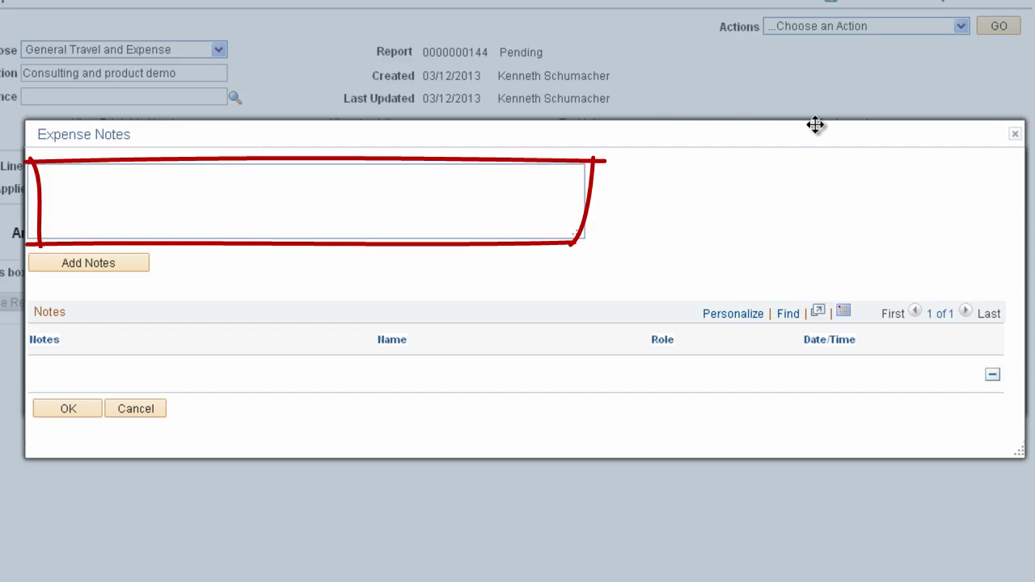
{"action": "left_click", "coordinate": [1016, 136]}
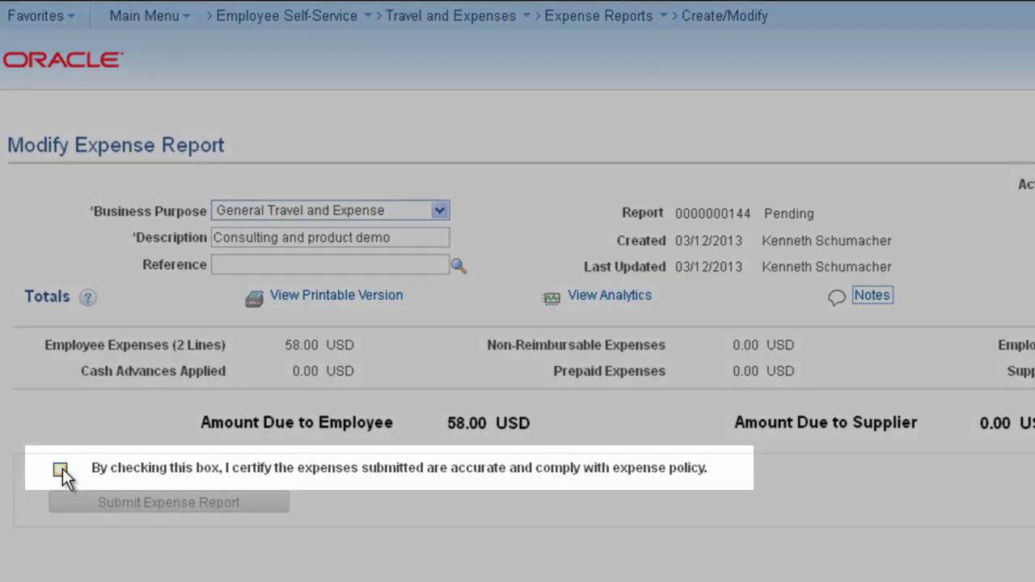
{"action": "left_click", "coordinate": [60, 468]}
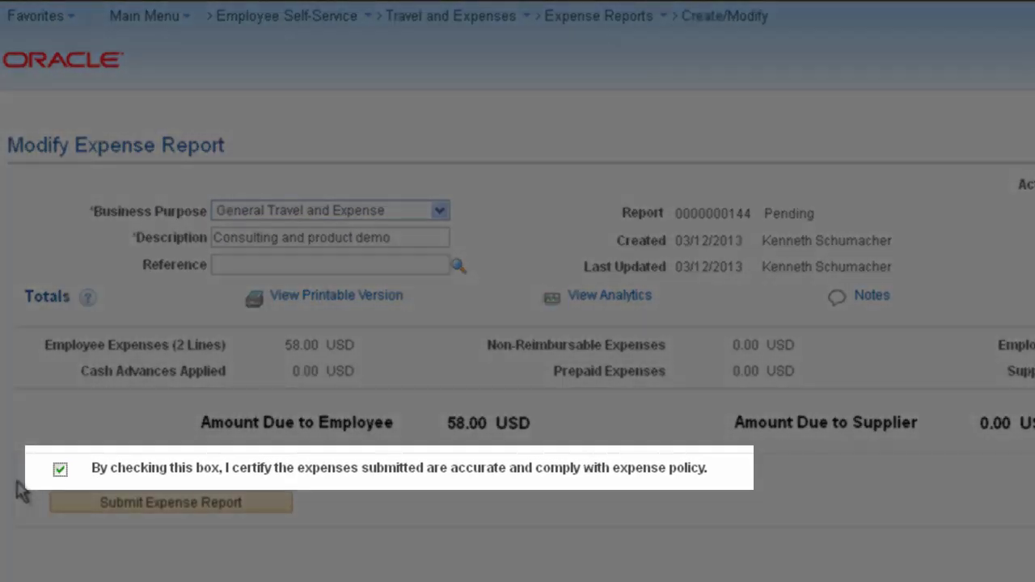